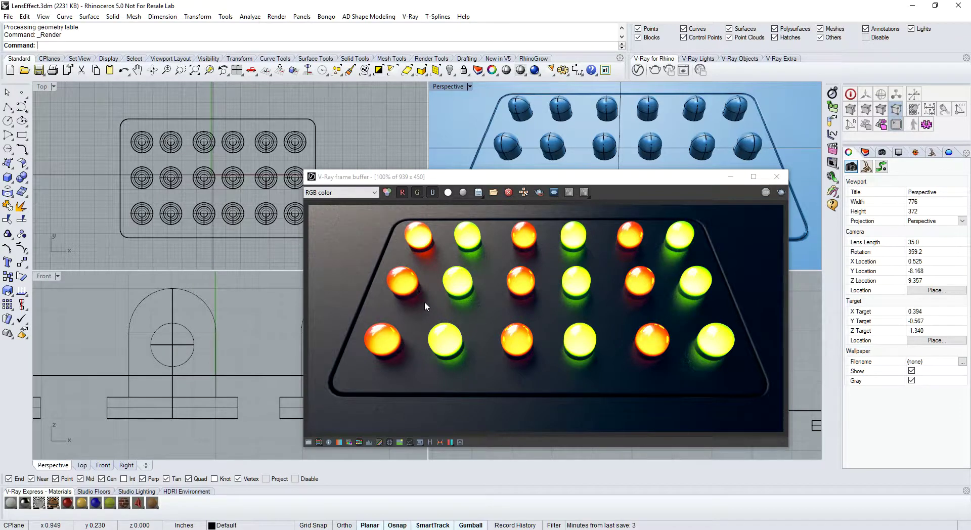
Move the V-Ray frame buffer off the top and front views and show its Bloom/Glare lens effects panel
drag(560, 184, 452, 190)
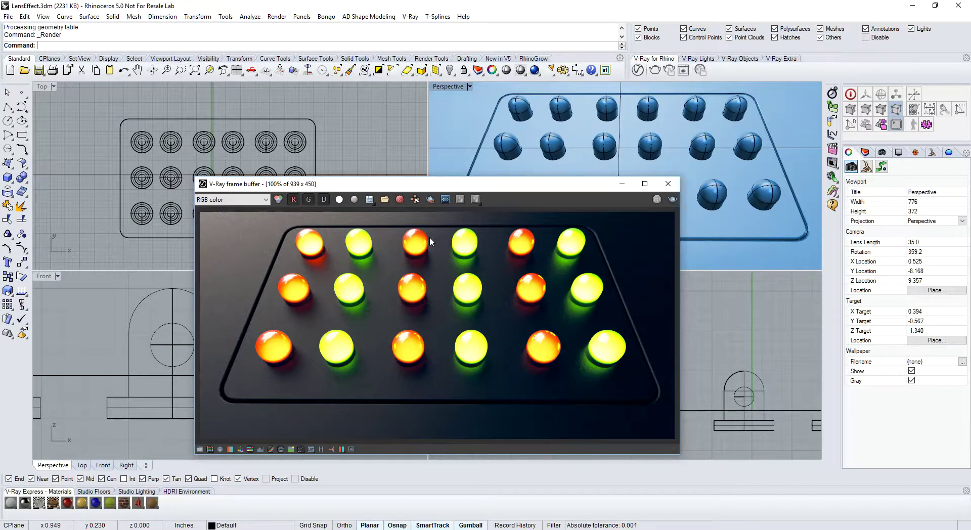
drag(536, 184, 724, 164)
click(539, 430)
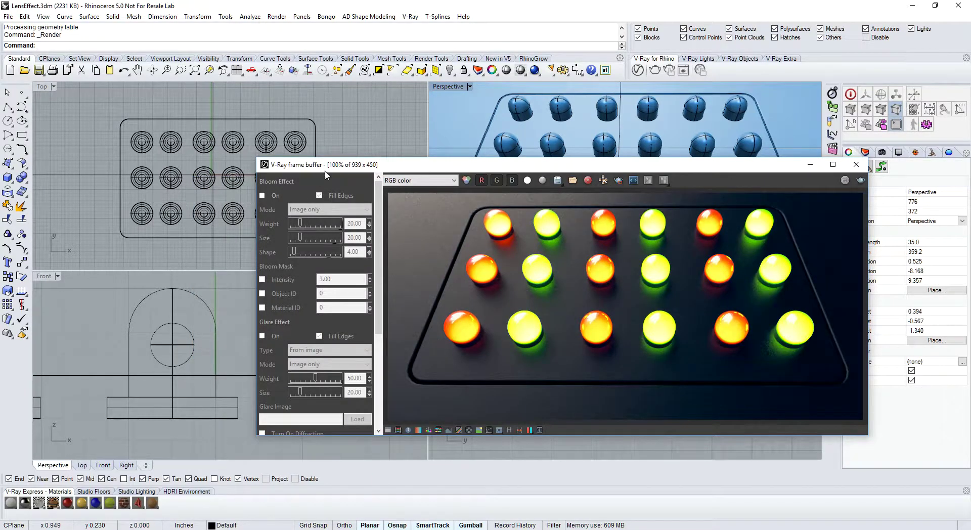
Enable bloom, set weight 10.10, size 66.00 and shape 12.03, then turn bloom off
drag(364, 168, 297, 137)
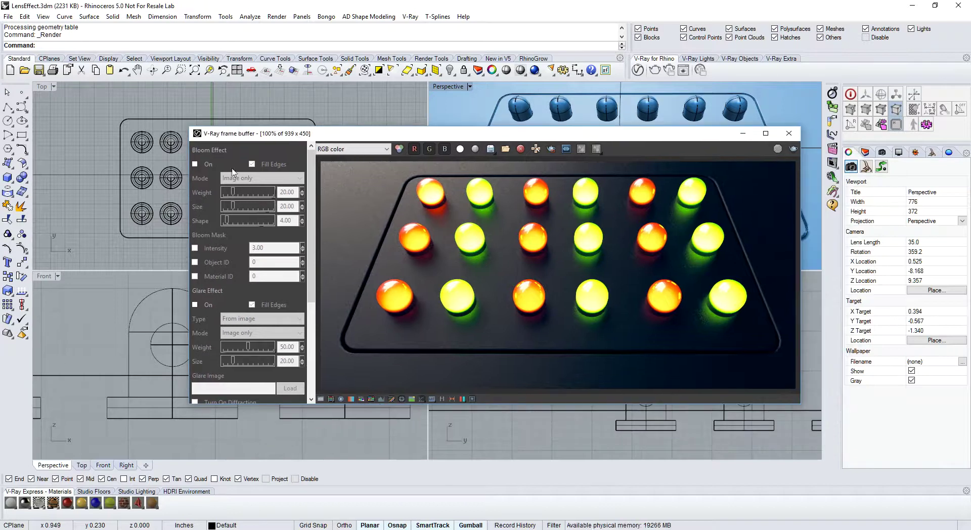
click(195, 164)
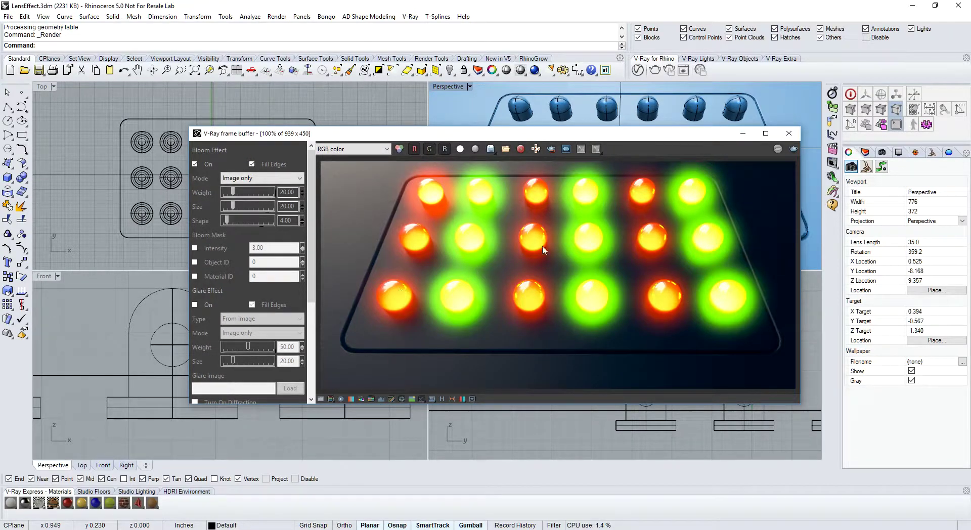
mouse_move(233, 207)
mouse_down()
mouse_move(243, 206)
mouse_move(228, 221)
mouse_move(256, 206)
mouse_move(229, 193)
mouse_up()
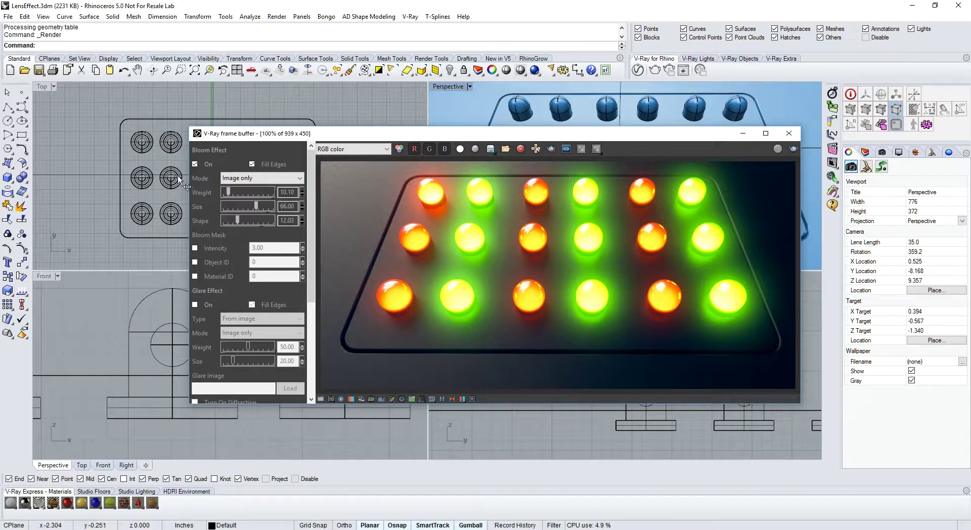
click(195, 163)
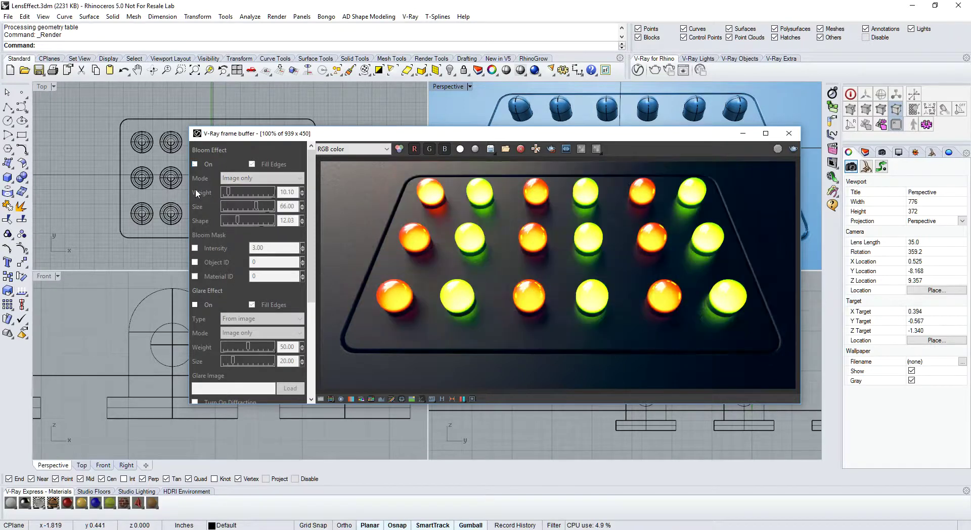
Turn glare on using the camera-parameters glare type with weight 66.67 and size 40
click(195, 306)
click(262, 319)
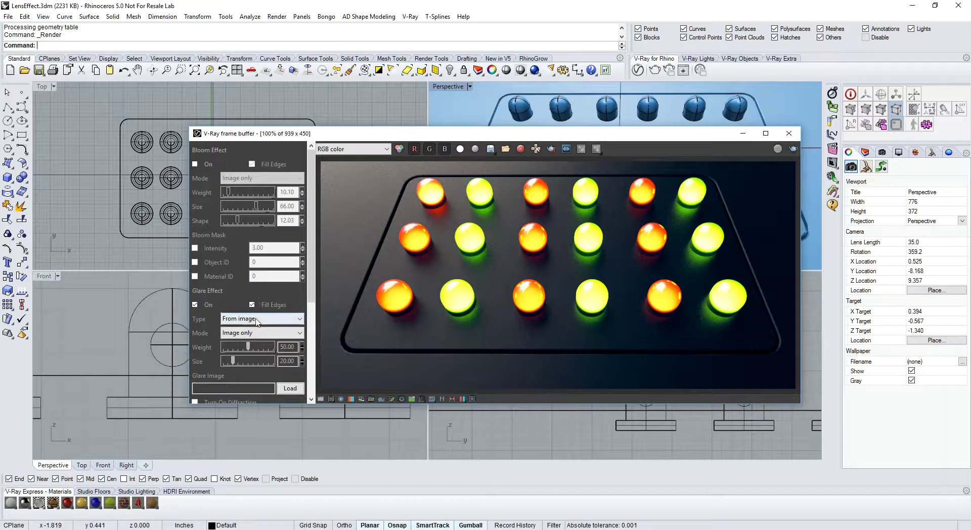
click(257, 334)
scroll(314, 275, down, 3)
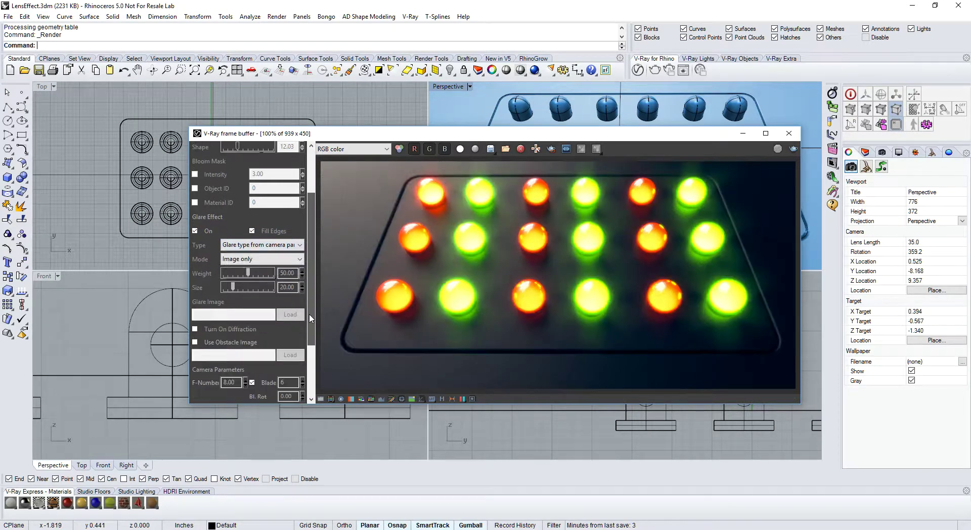
mouse_move(251, 273)
mouse_down()
mouse_move(260, 274)
mouse_move(243, 281)
mouse_up()
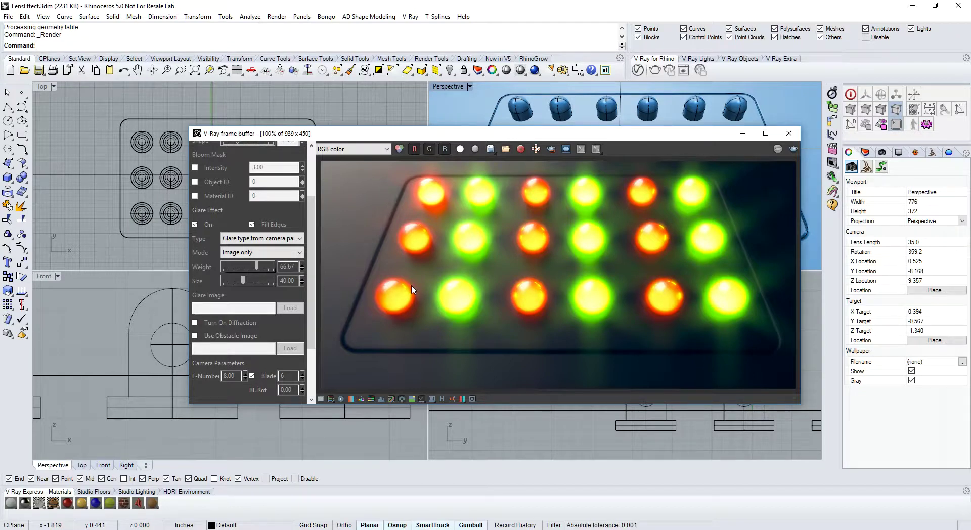
Toggle glare off and back on to compare, then move the frame buffer off the viewports
click(196, 224)
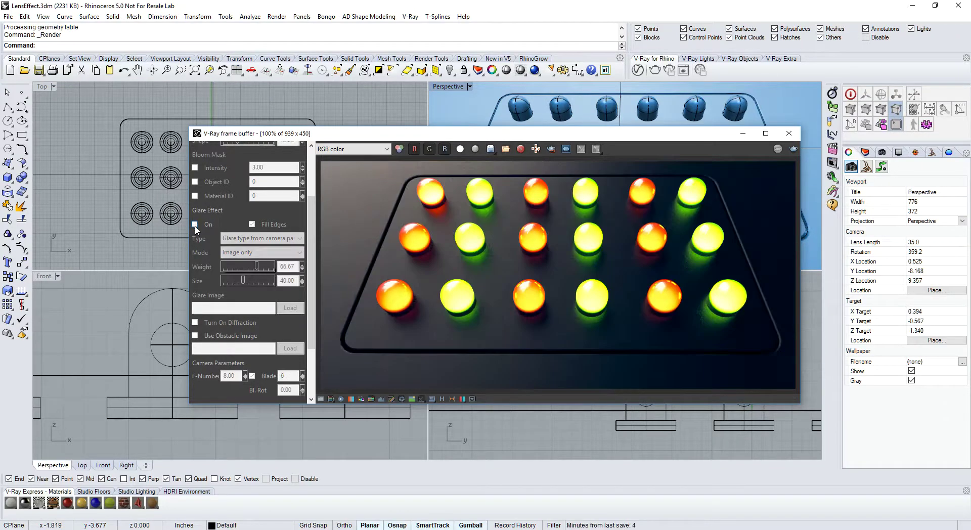
click(195, 224)
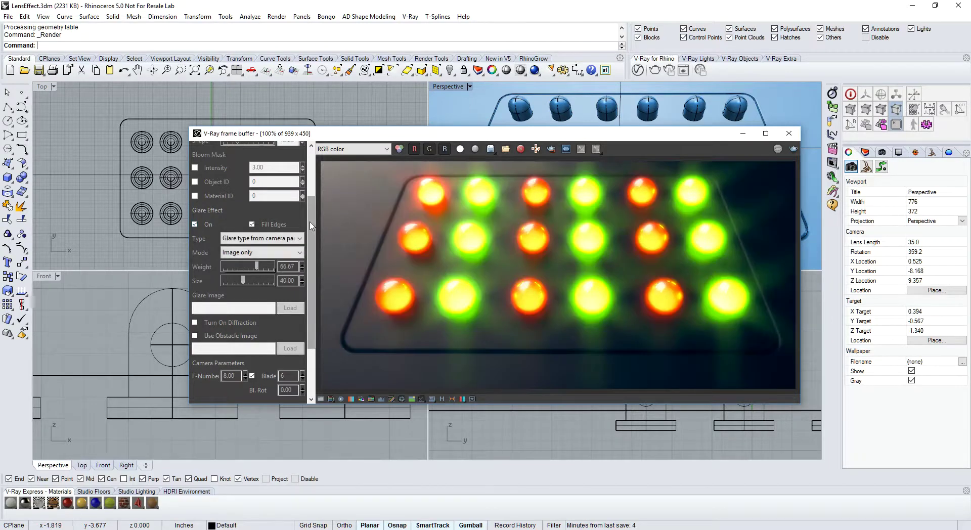
scroll(243, 304, down, 3)
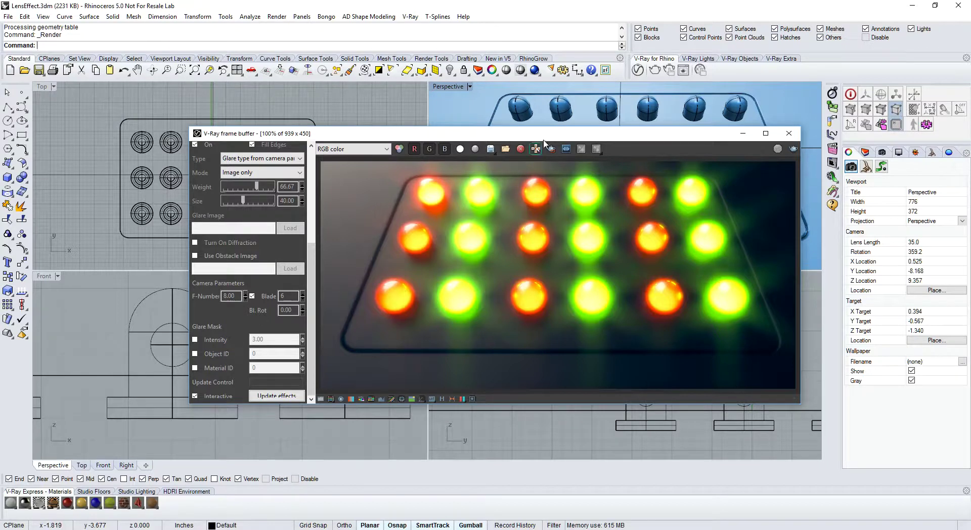
drag(544, 141, 478, 183)
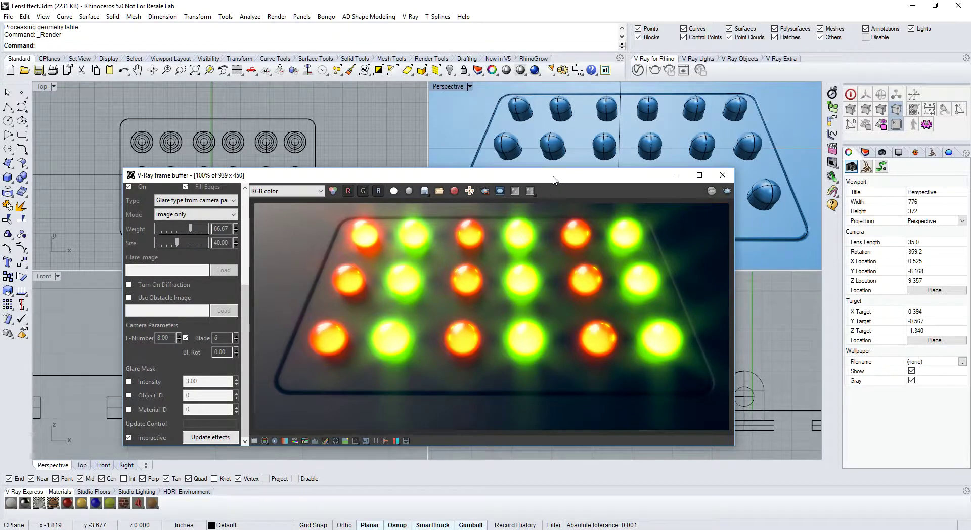
Shift the frame buffer further left to expose the green LED spheres in the viewports
drag(553, 180, 451, 184)
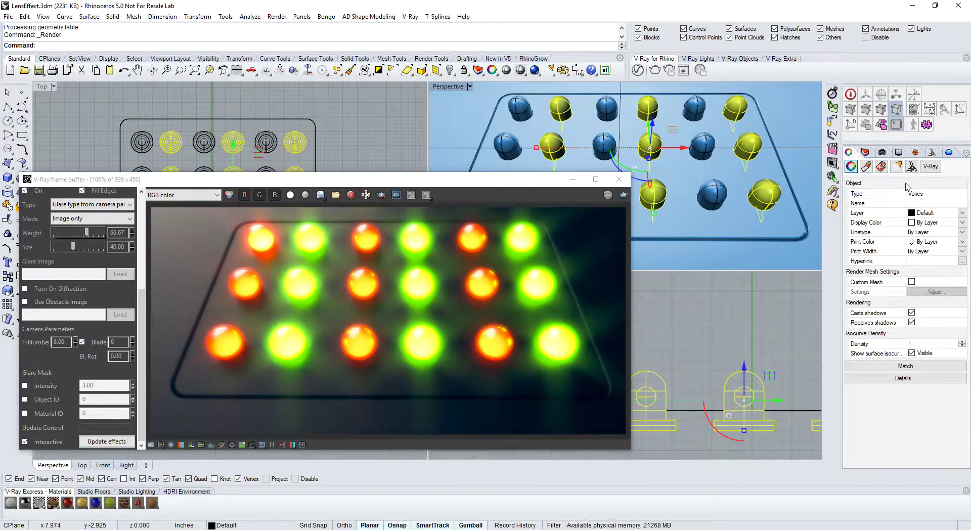
Confirm the green spheres have V-Ray object ID 1 versus the plate's 0, then select all ID 1 objects
click(931, 166)
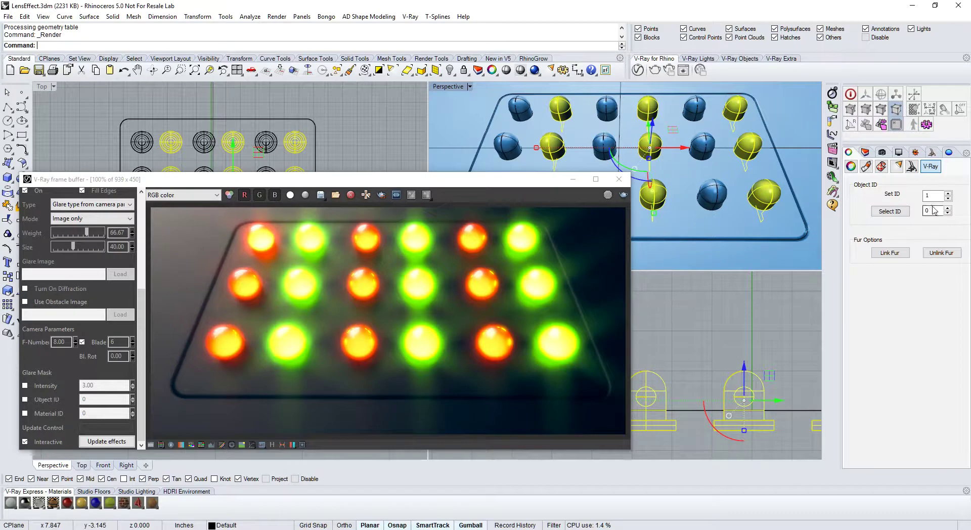
click(948, 199)
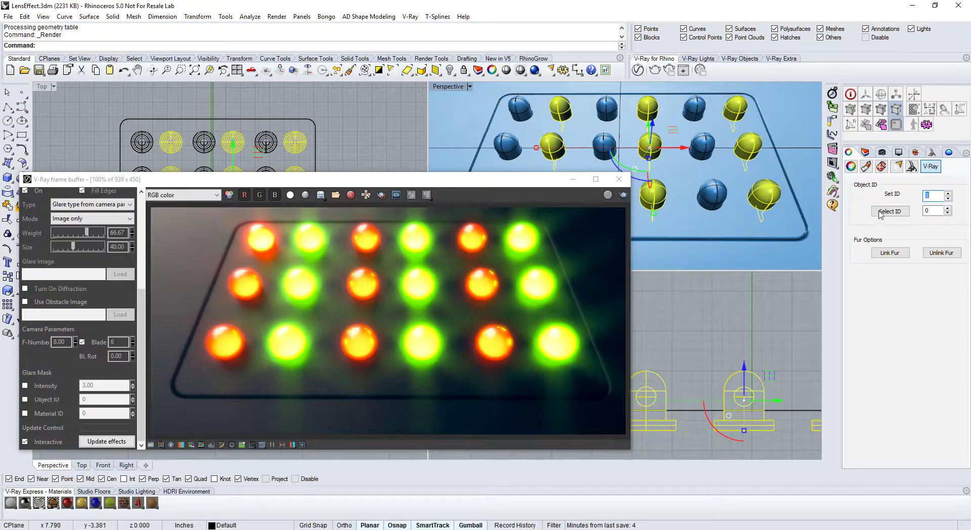
click(948, 208)
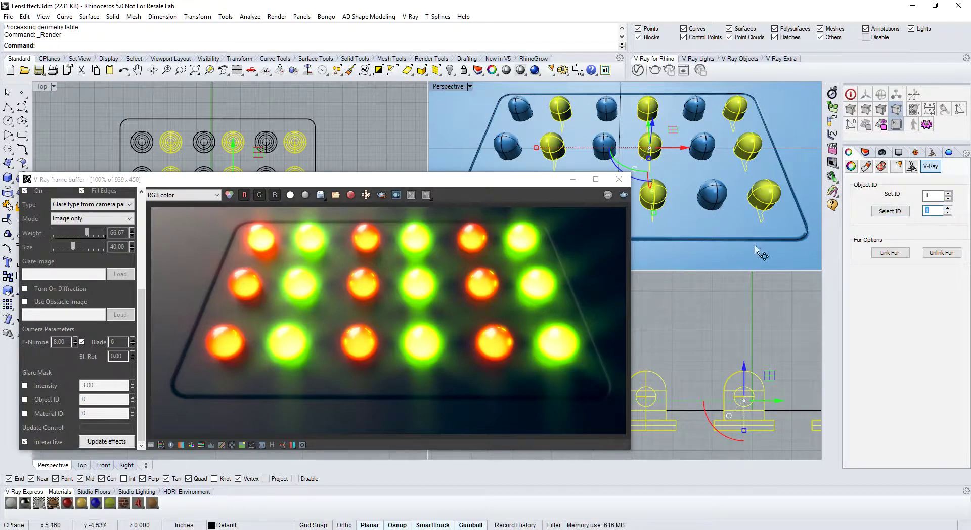
click(396, 133)
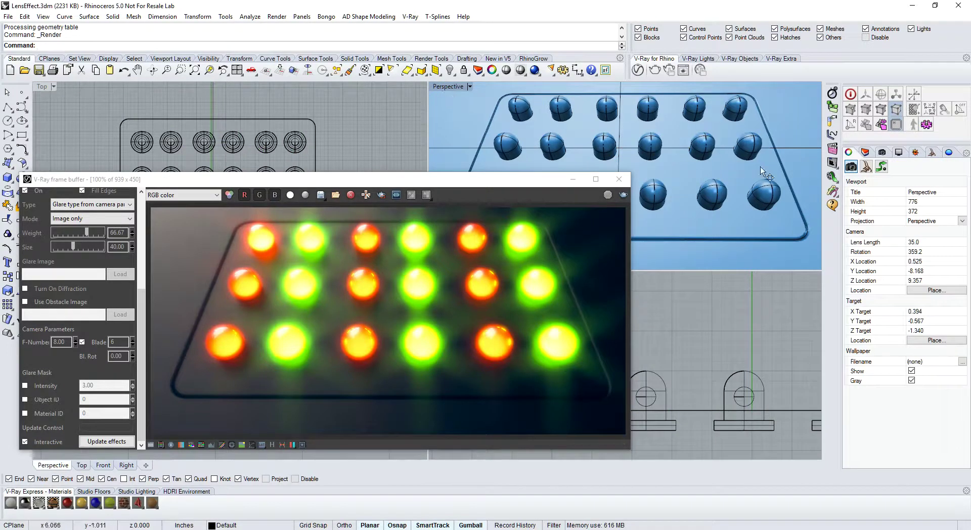
click(736, 237)
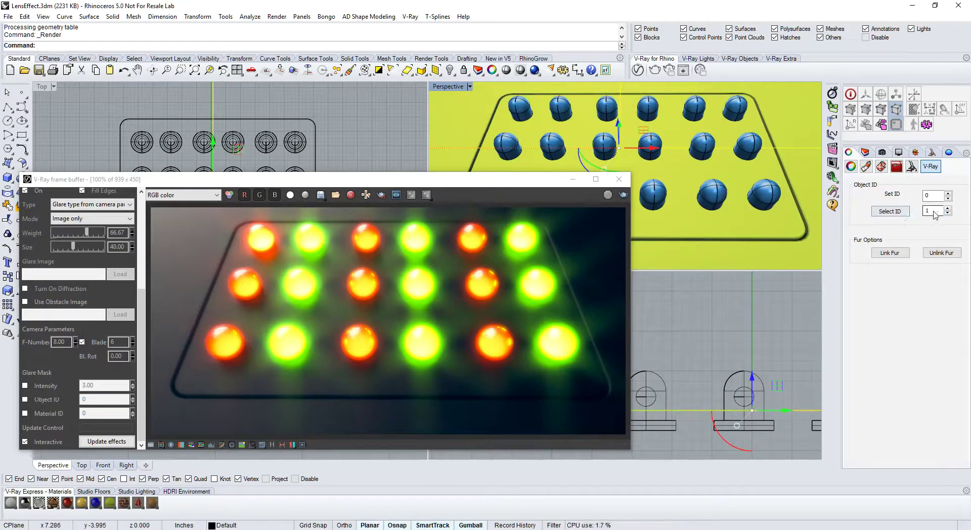
click(891, 211)
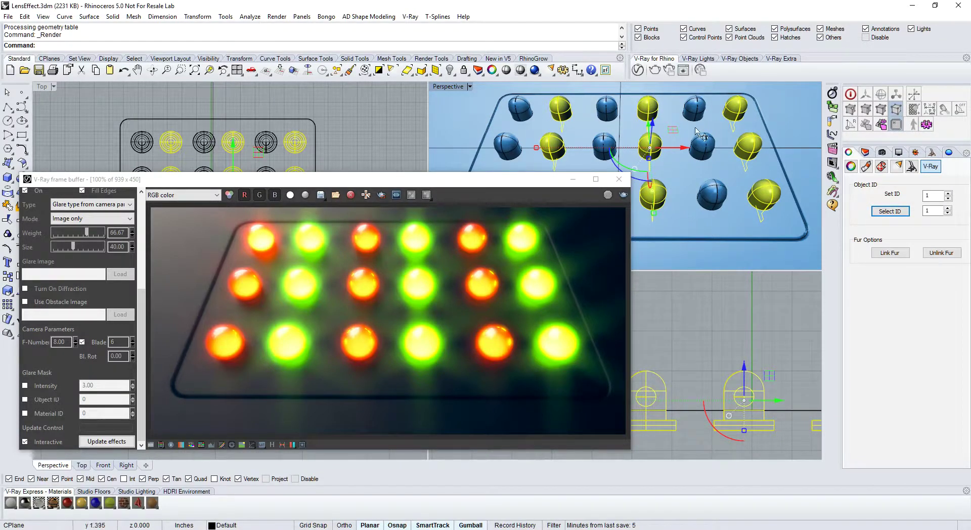
Re-enable bloom and tick Bloom Mask Object ID, leaving the ID value at 0
drag(494, 181, 682, 137)
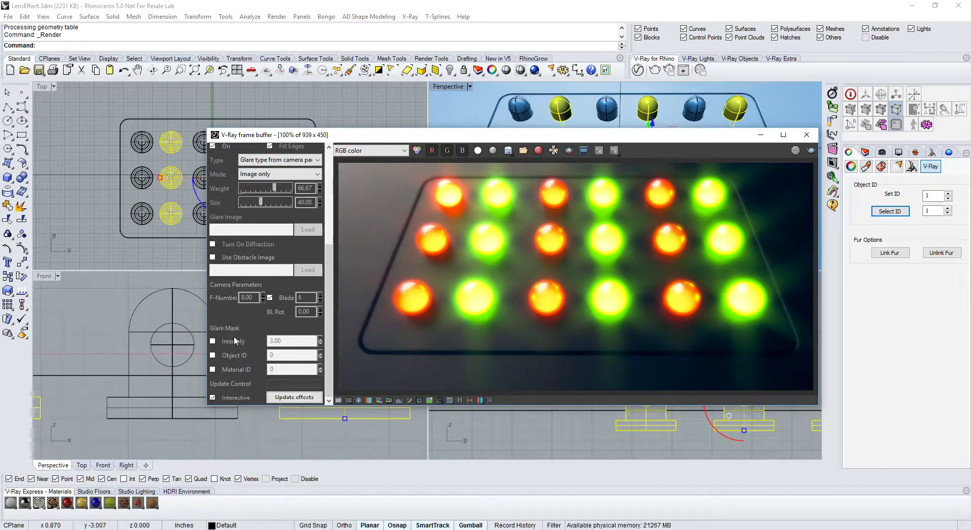
scroll(333, 254, up, 3)
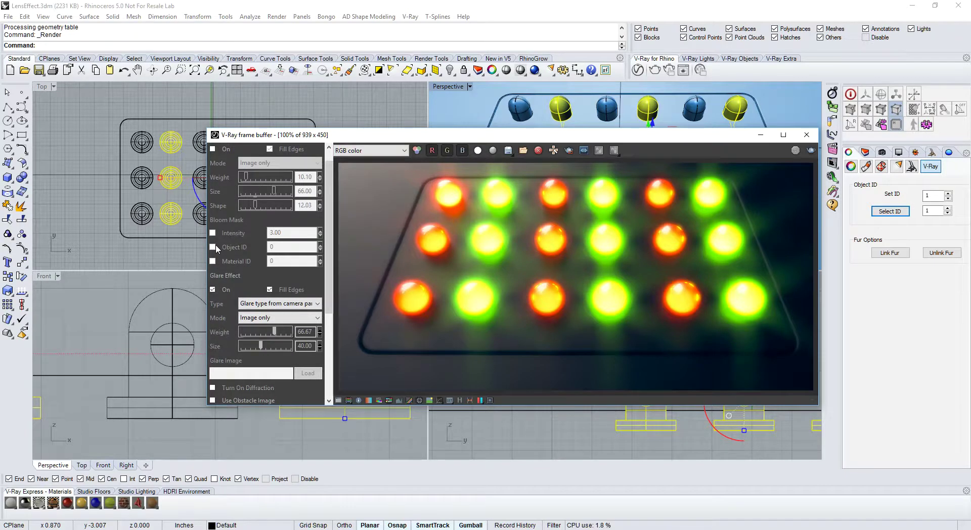
click(213, 150)
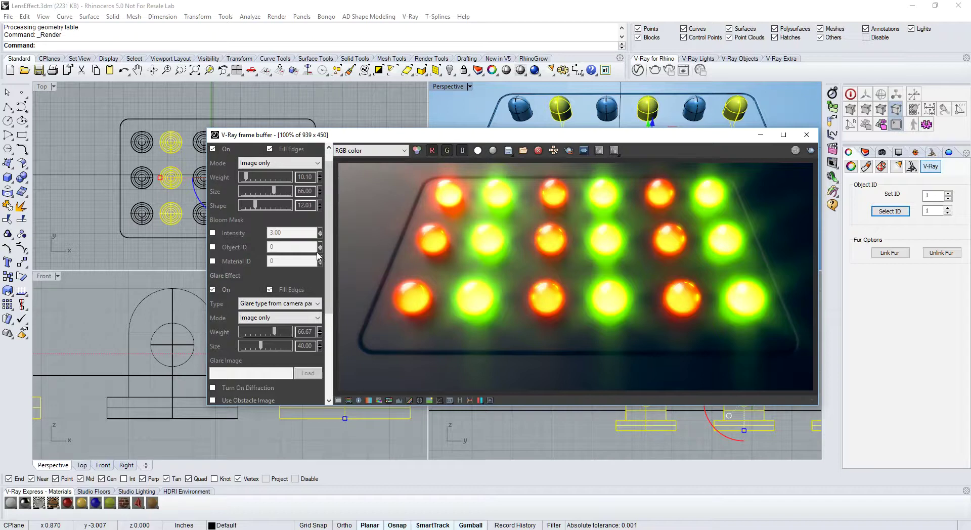
click(228, 246)
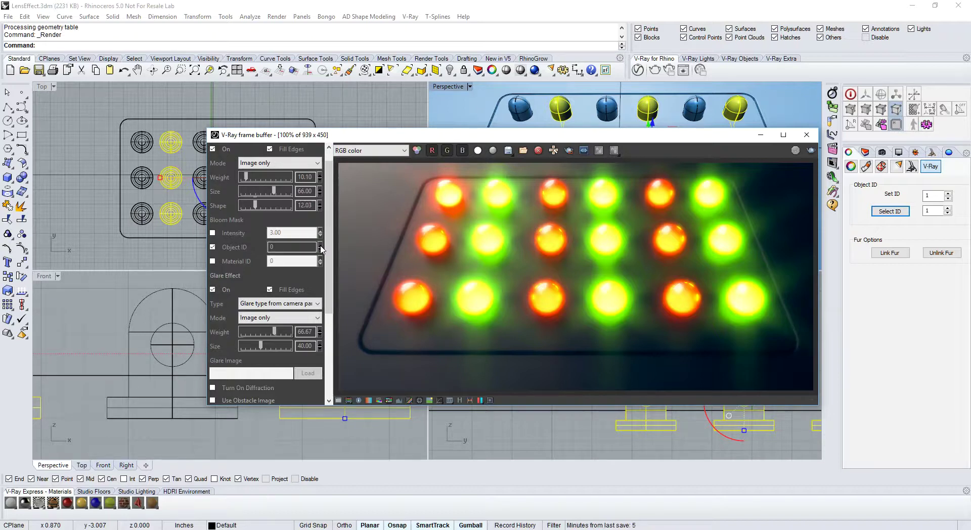
drag(328, 247, 326, 336)
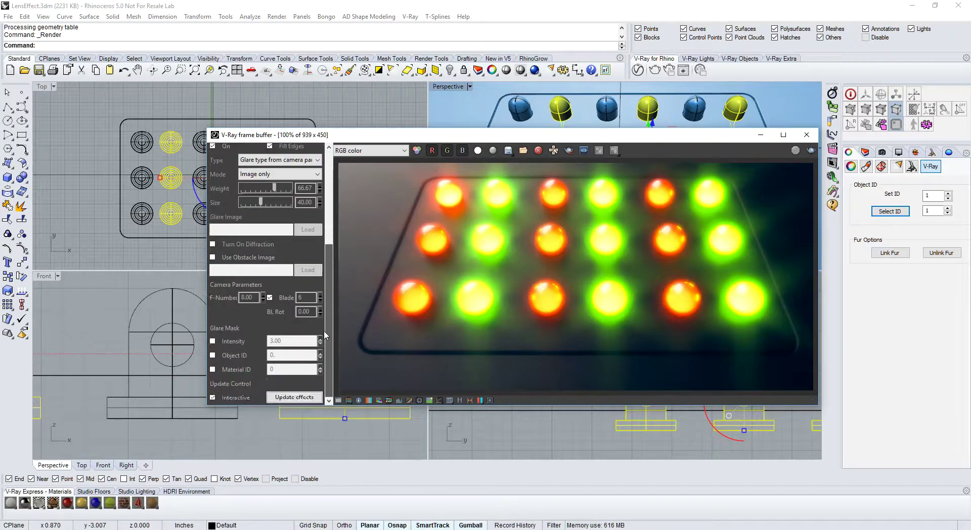
scroll(332, 290, up, 1)
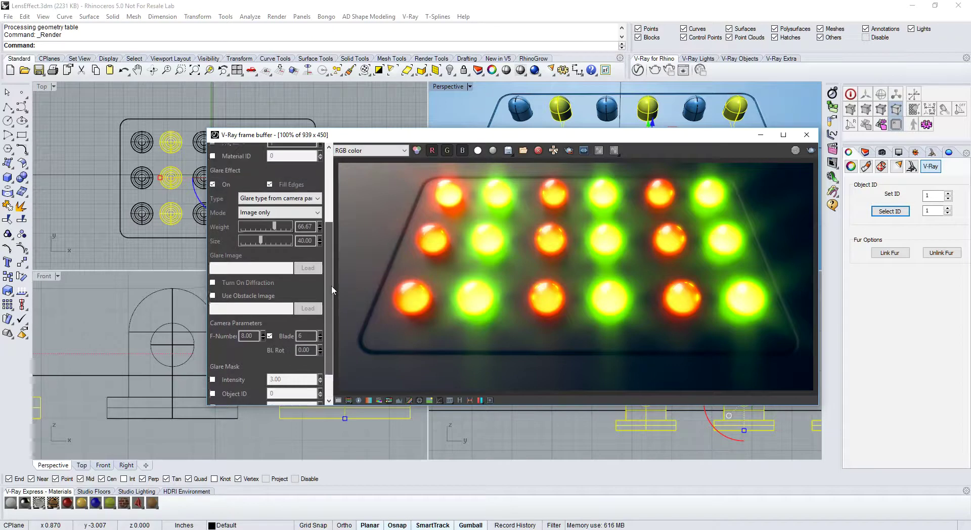
scroll(333, 290, down, 1)
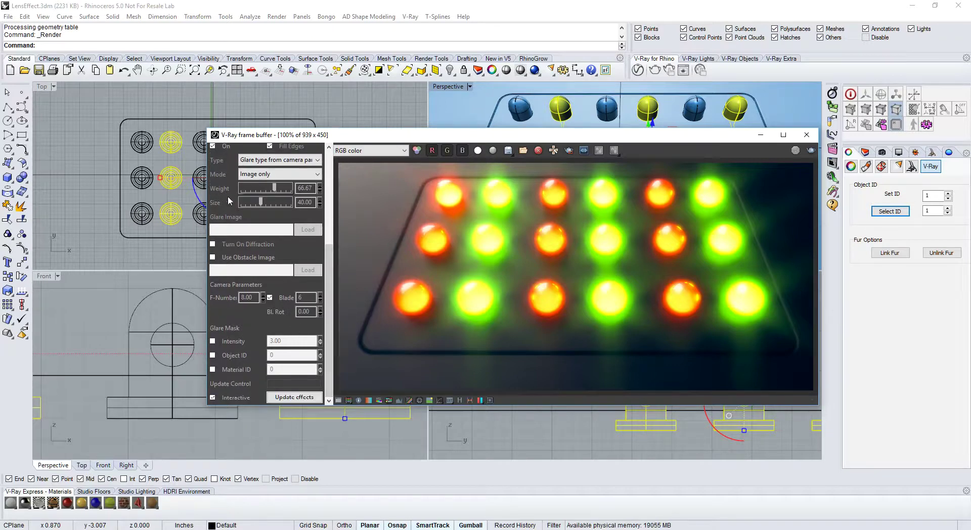
Tick Glare Mask Object ID and set it to 1, keeping the RGB channel displayed
click(212, 355)
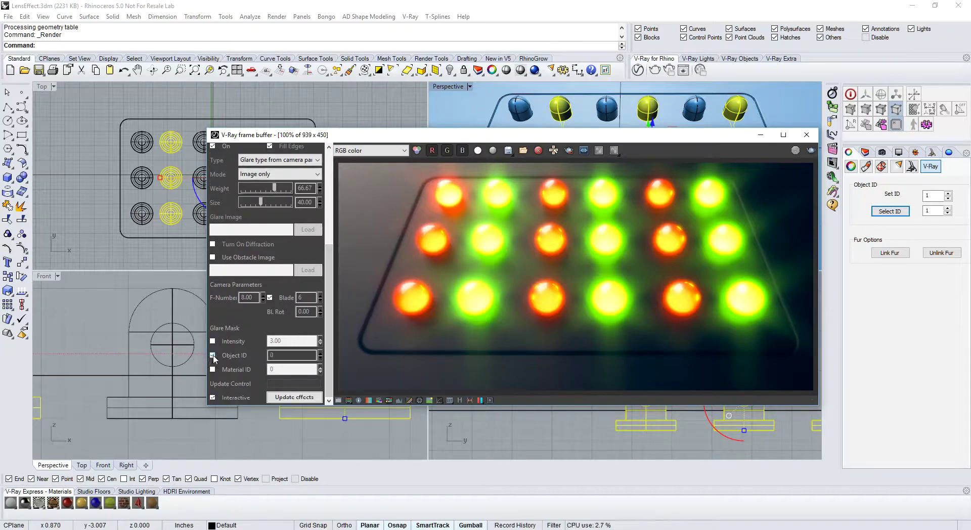
click(320, 353)
click(371, 150)
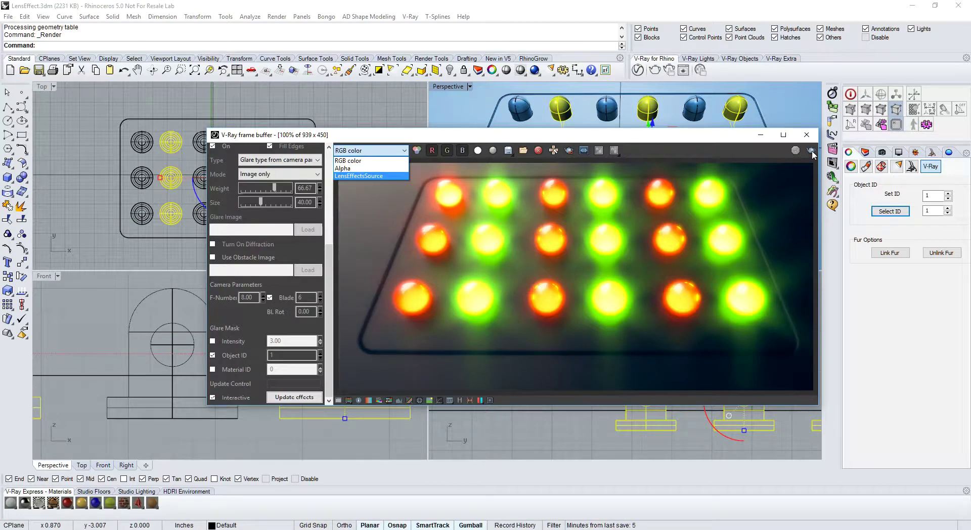
click(732, 143)
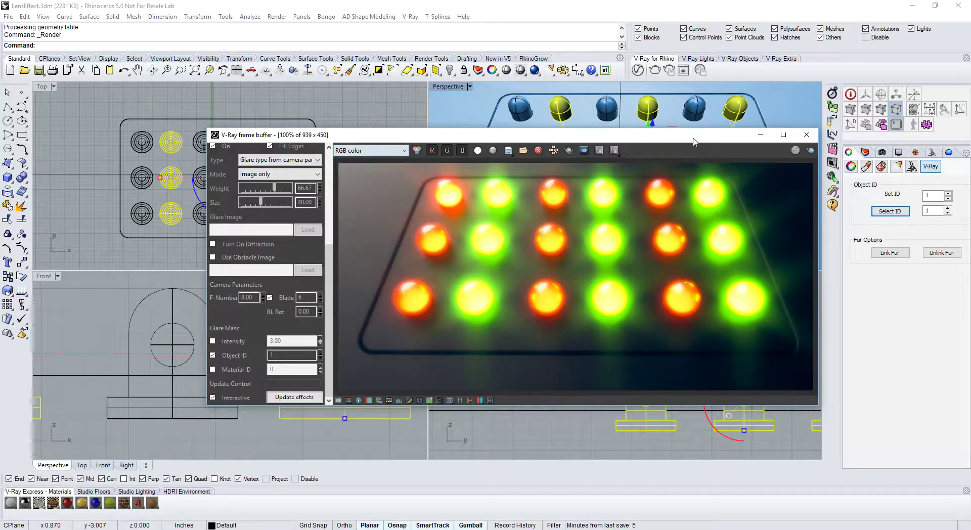
Render last to apply the ID 1 glare mask, leaving the red LEDs crisp
click(811, 152)
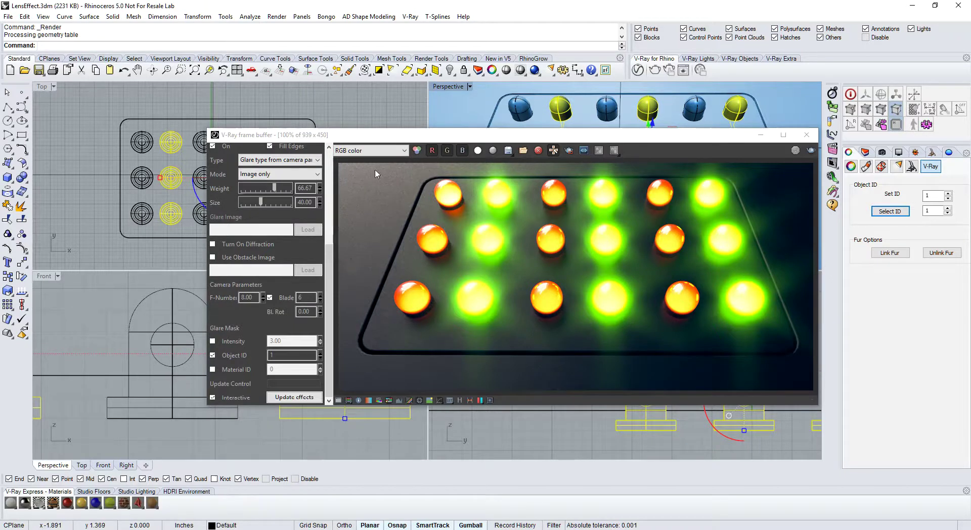
click(369, 150)
click(362, 182)
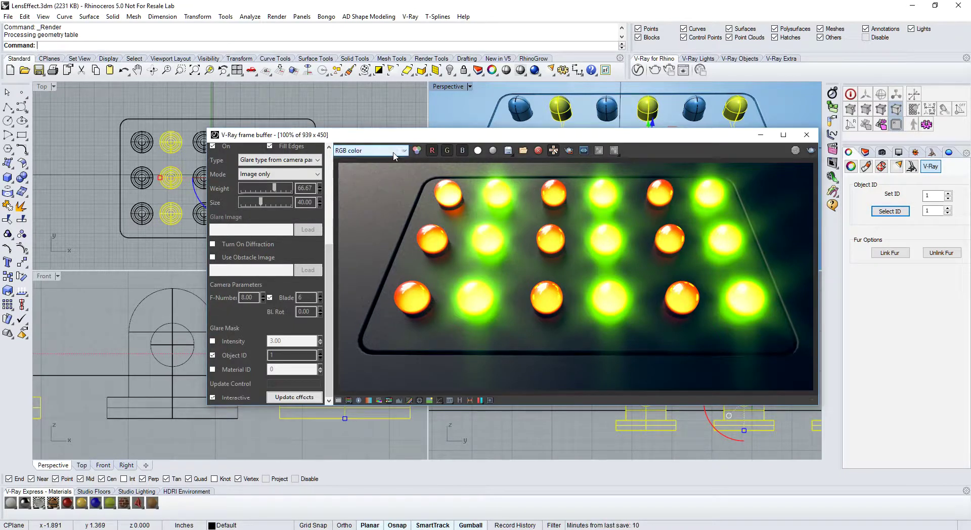
click(371, 150)
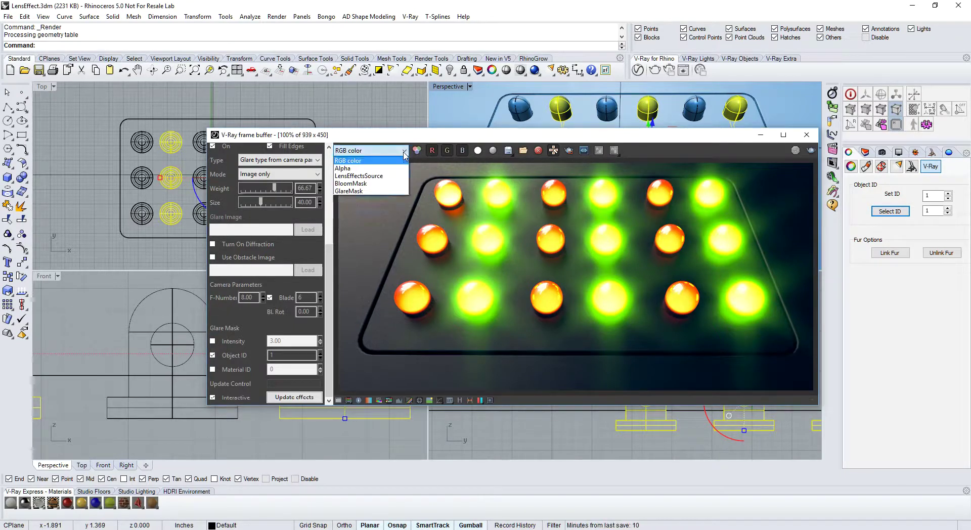
click(355, 184)
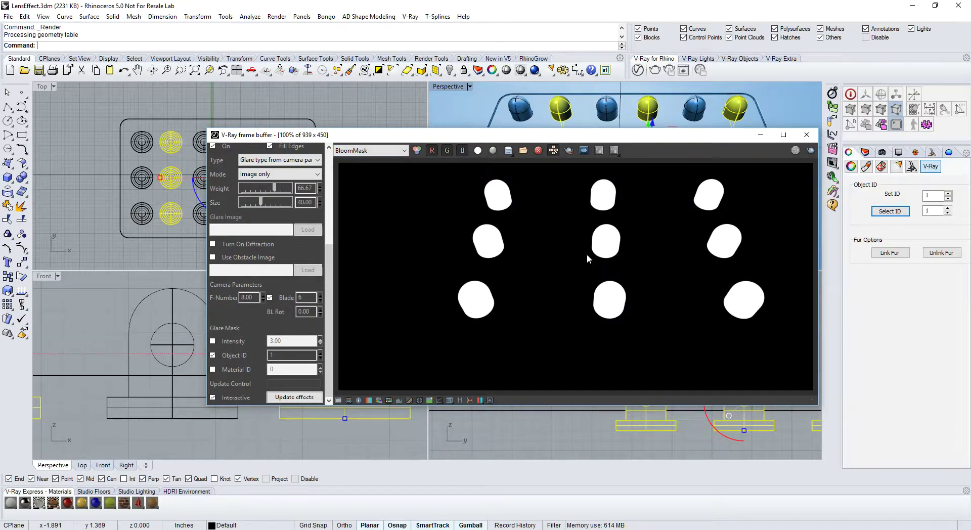
click(372, 150)
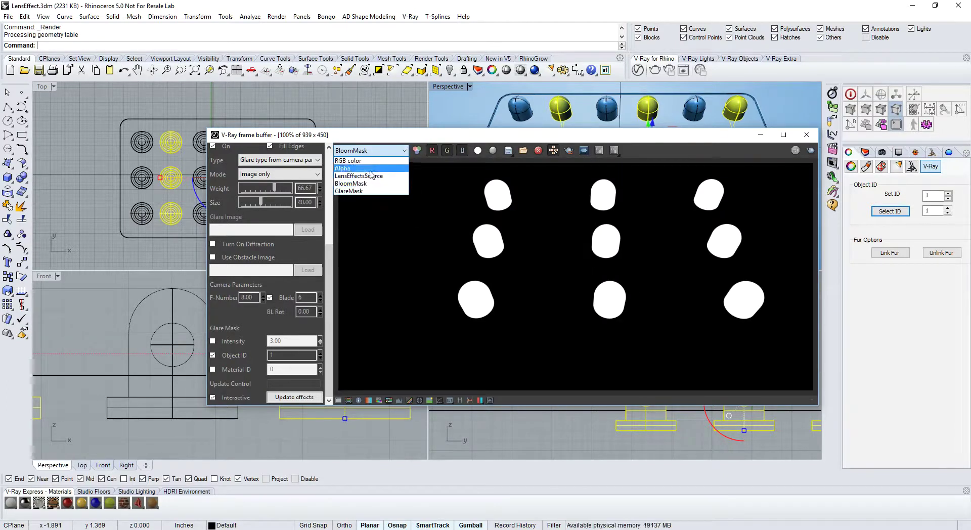
click(355, 192)
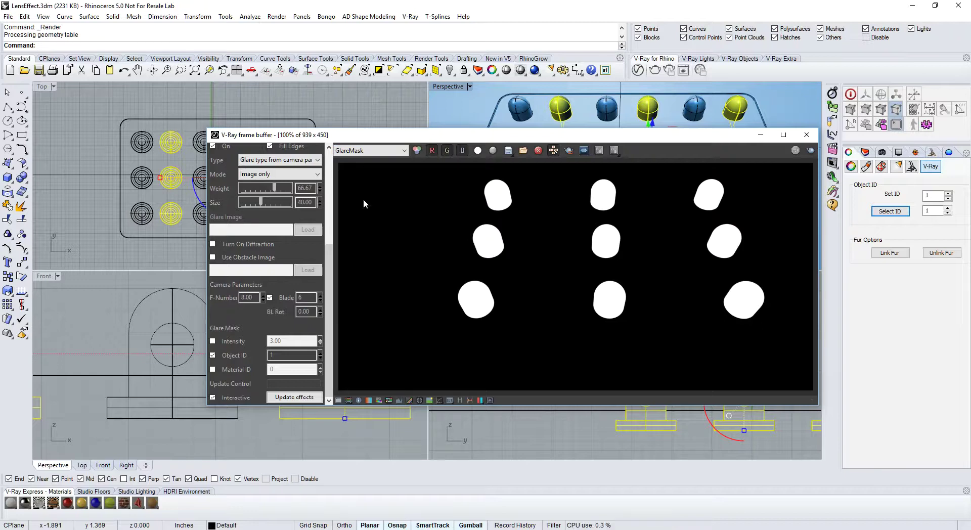
click(368, 150)
click(358, 159)
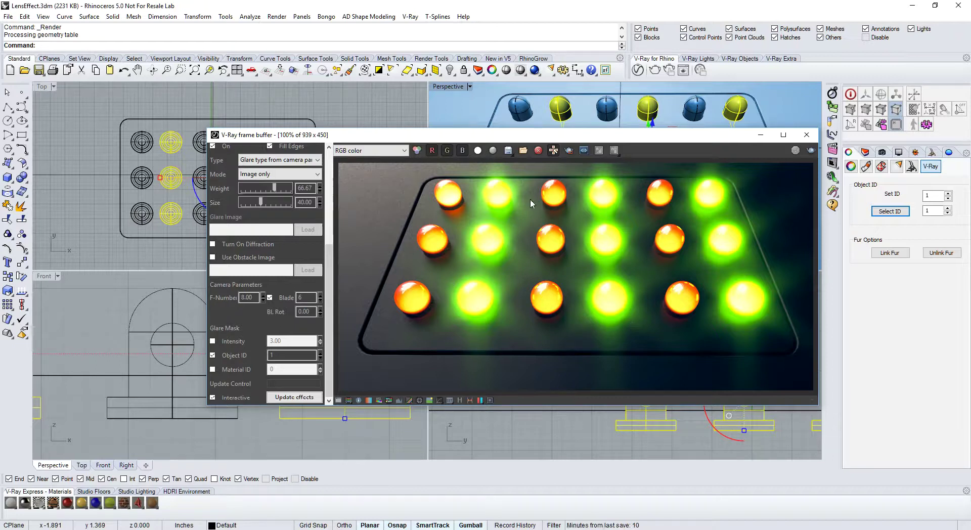
click(371, 151)
click(357, 184)
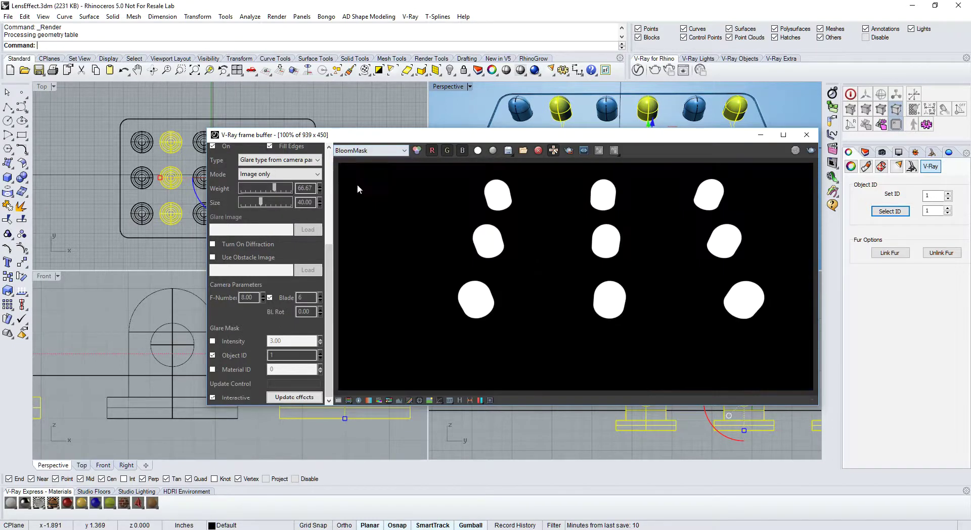
click(390, 151)
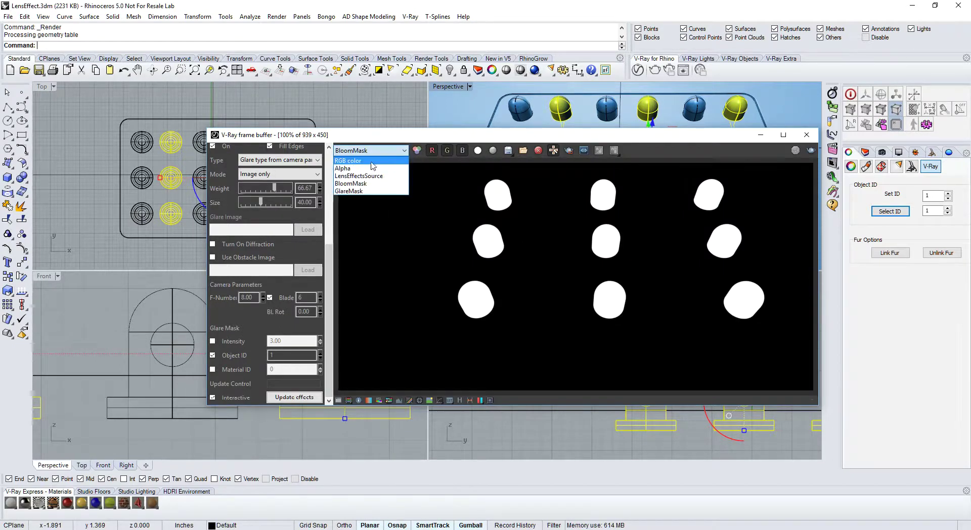
click(366, 163)
click(357, 151)
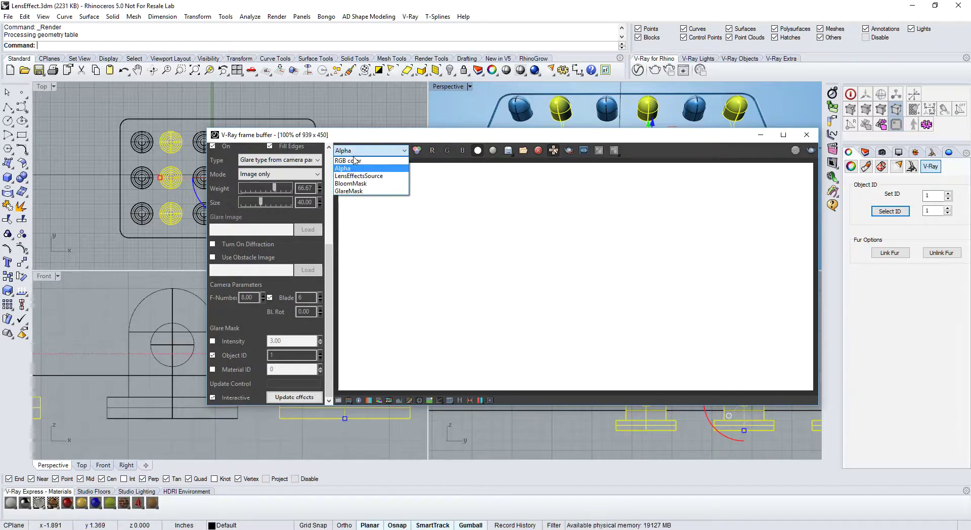
click(349, 160)
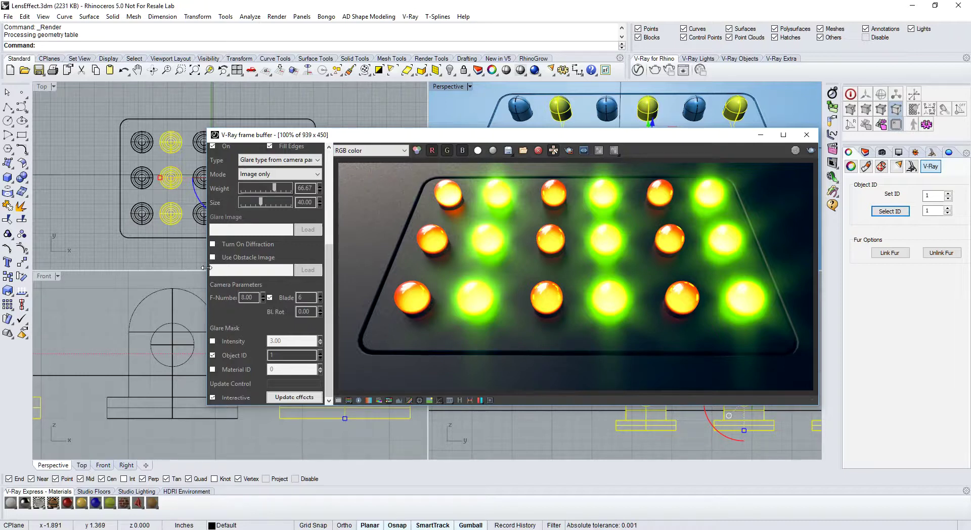
Switch the glare effect off
scroll(332, 251, up, 1)
scroll(331, 252, up, 1)
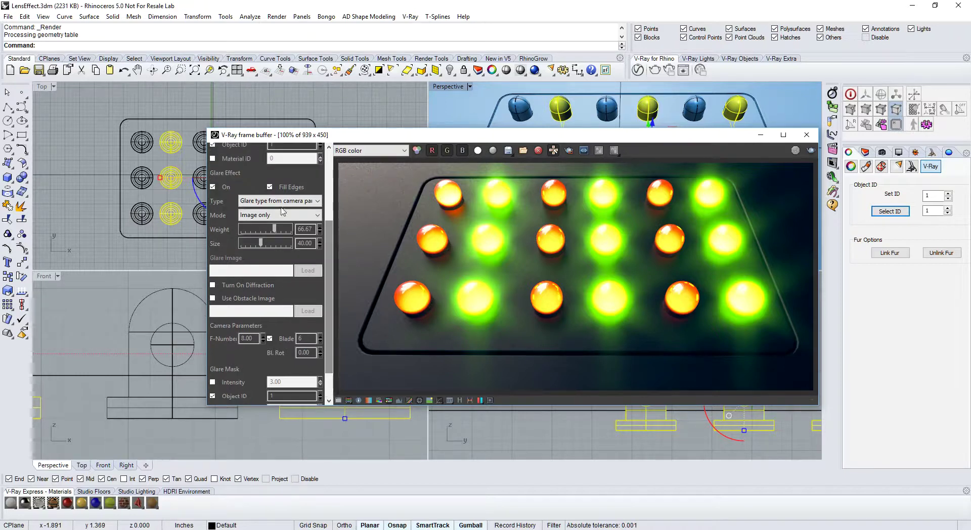
click(212, 187)
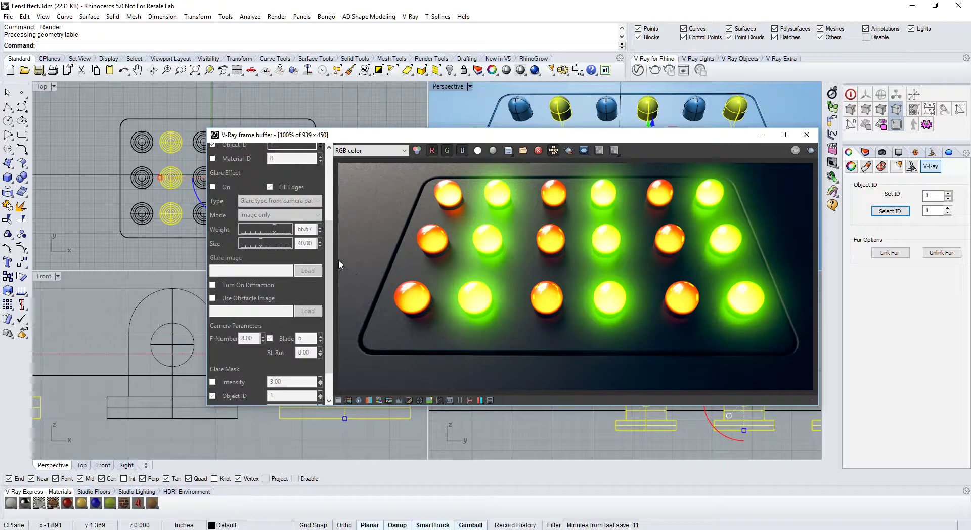
Reduce bloom size from 66 to 34 and compare the Object ID mask off and on, ending on ID 1
scroll(332, 253, up, 6)
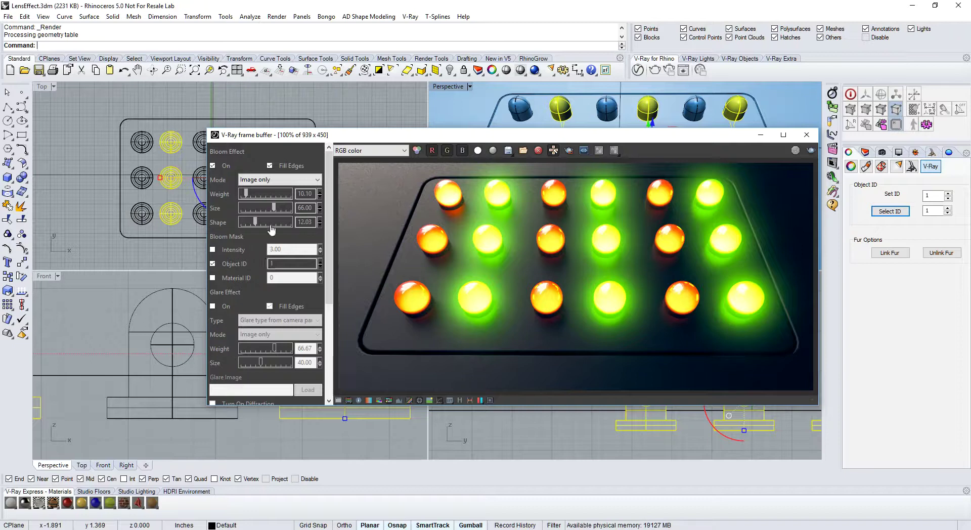
drag(273, 209, 258, 212)
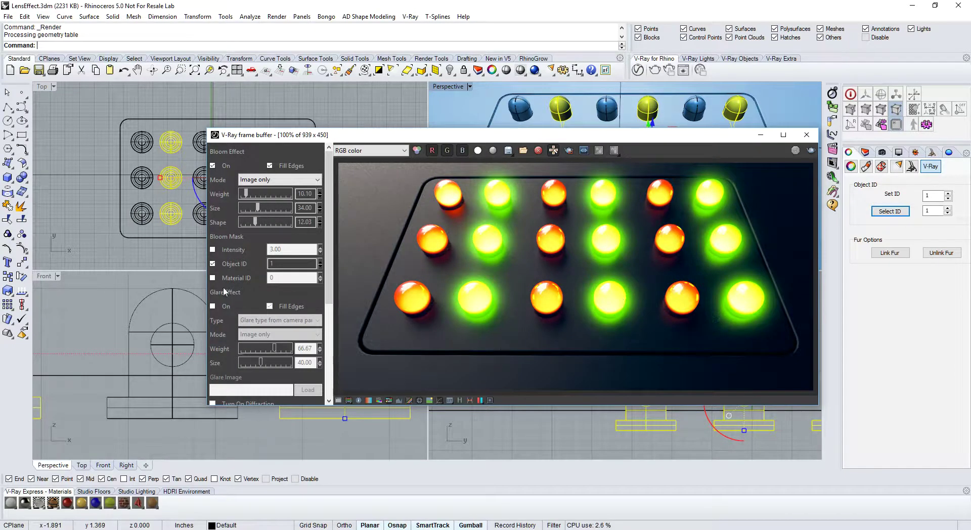
click(213, 265)
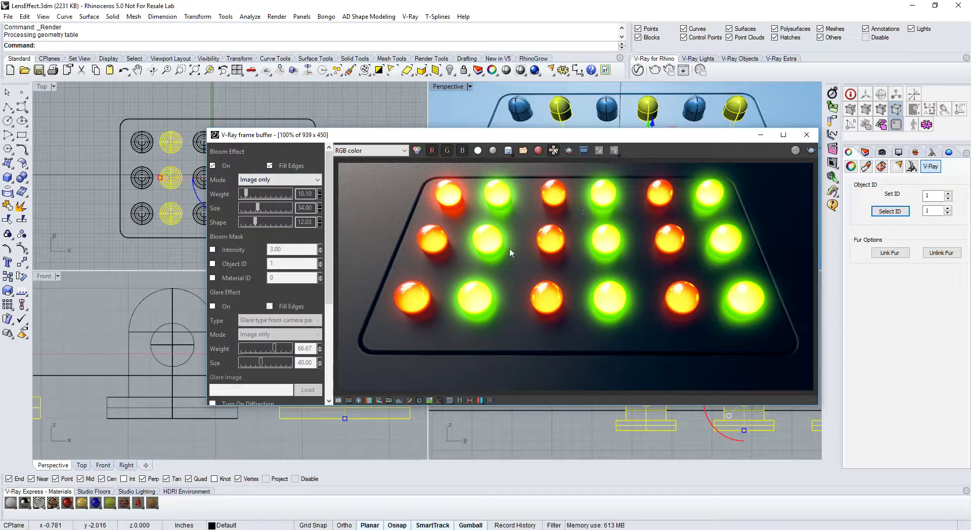
click(212, 263)
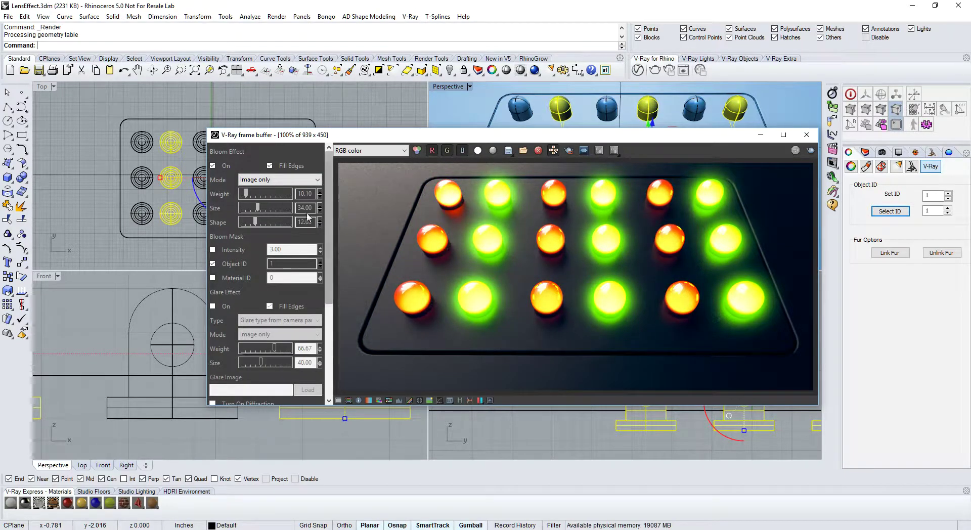
Switch bloom off and turn glare back on
click(213, 165)
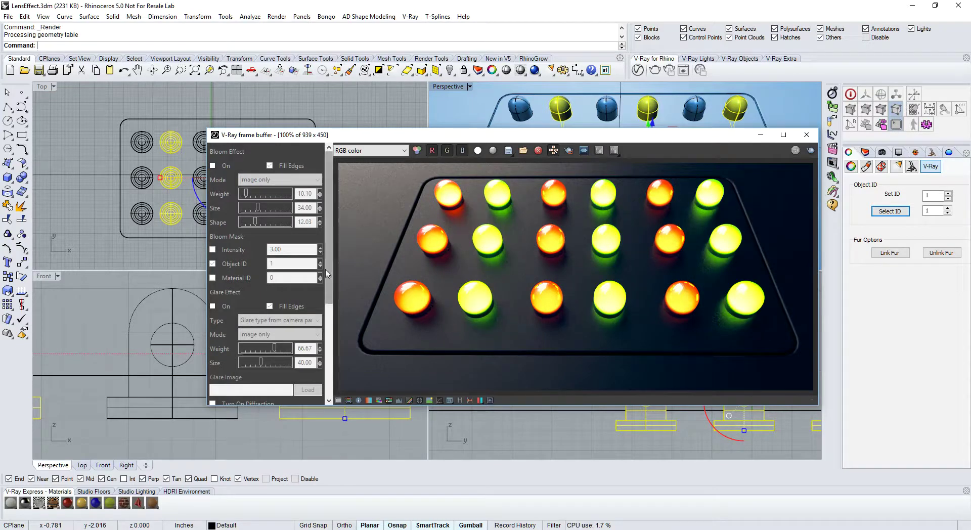
scroll(326, 344, down, 3)
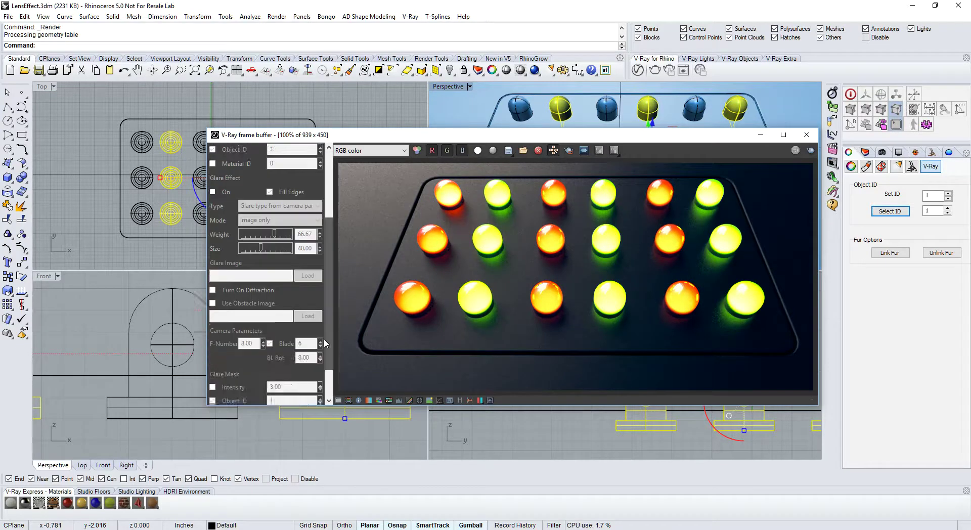
click(212, 195)
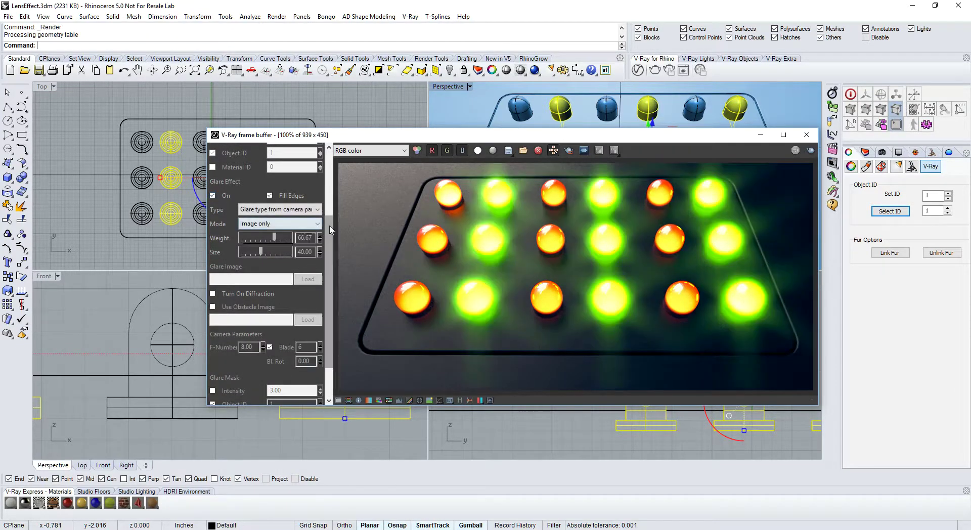
Compare Glare Mask Object ID off and on, ending with glare limited to ID 1
scroll(327, 264, down, 2)
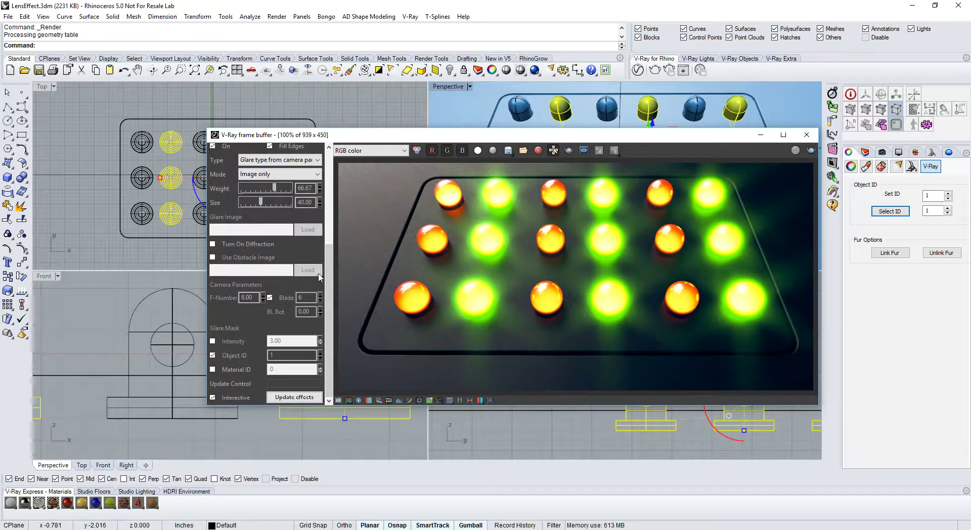
click(213, 355)
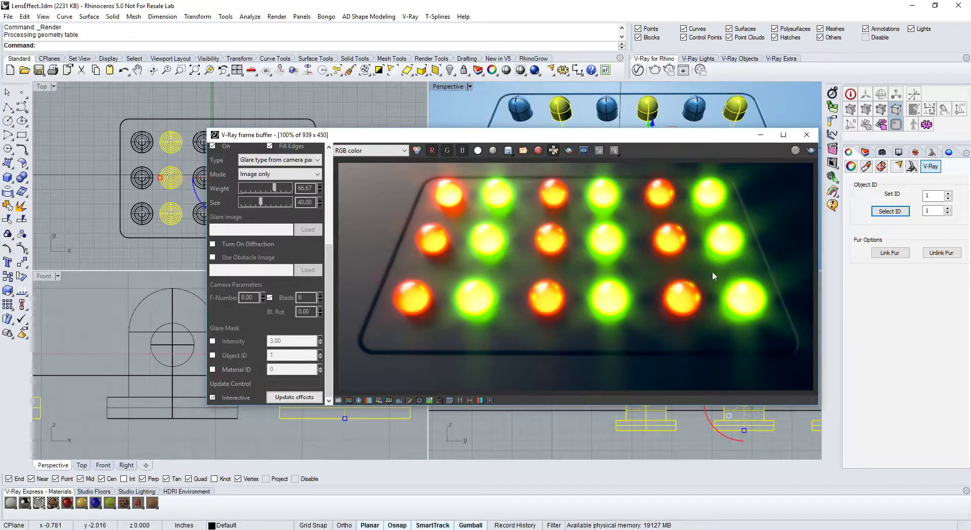
click(213, 355)
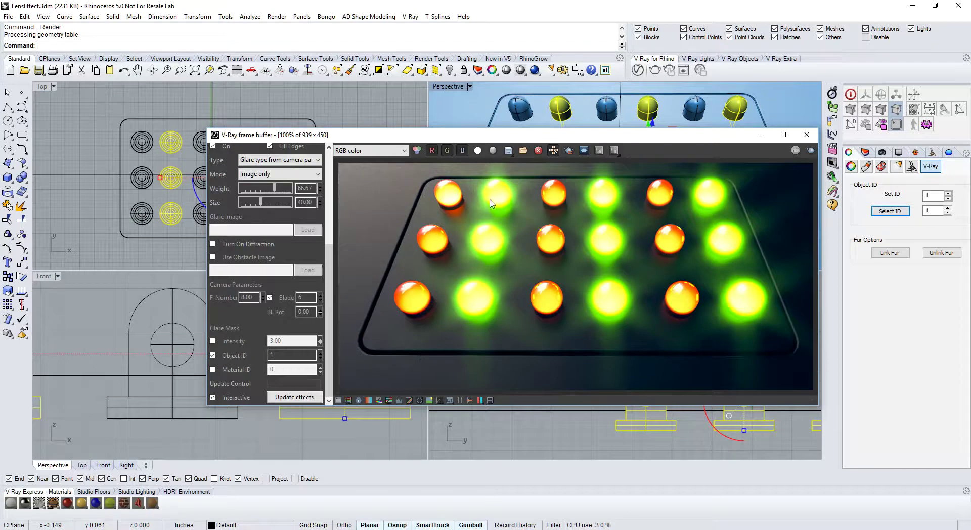